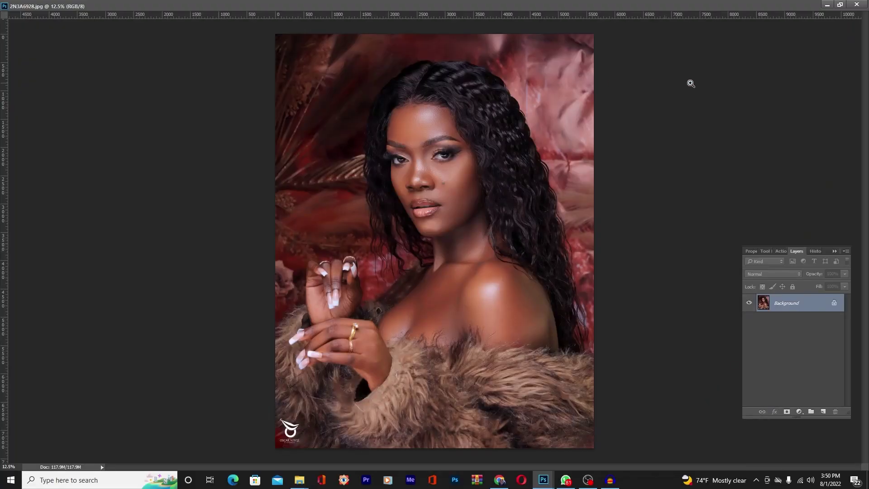
Restore the workspace around the image and zoom in twice on the model's face
key(Tab)
key(Tab)
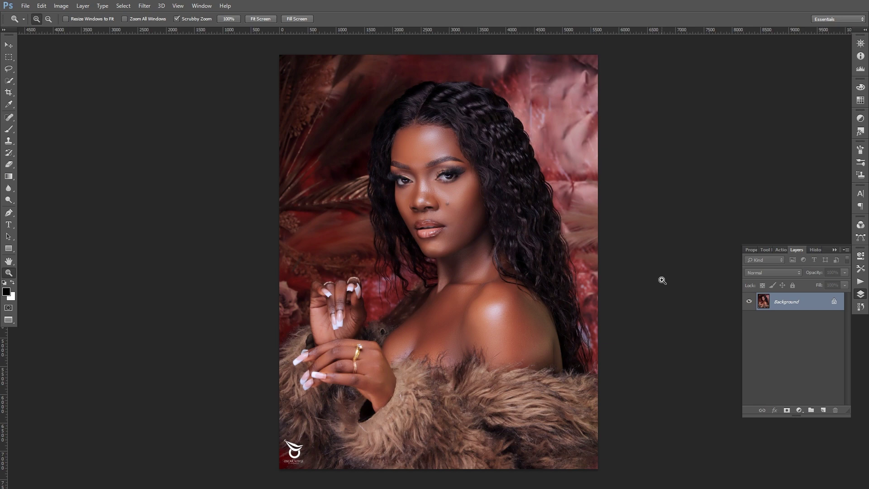
click(513, 197)
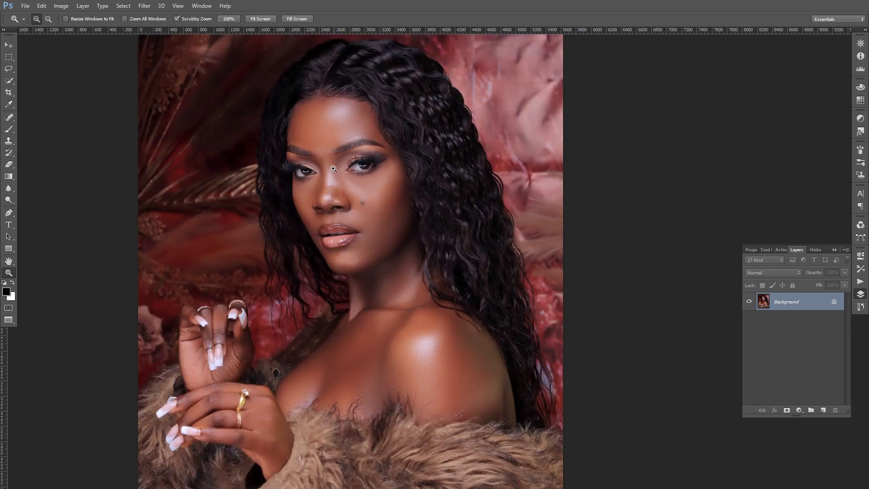
click(334, 169)
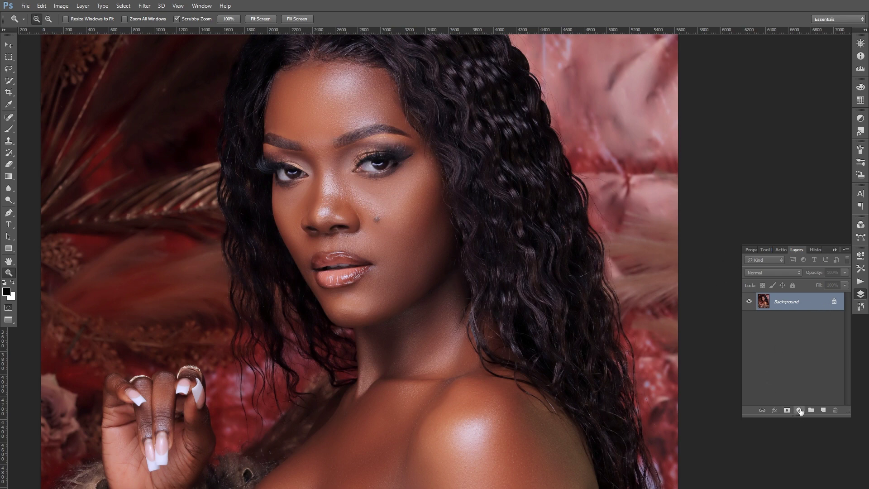
Add a Curves layer whose RGB midpoint is pulled down to input 103, output 67
click(800, 410)
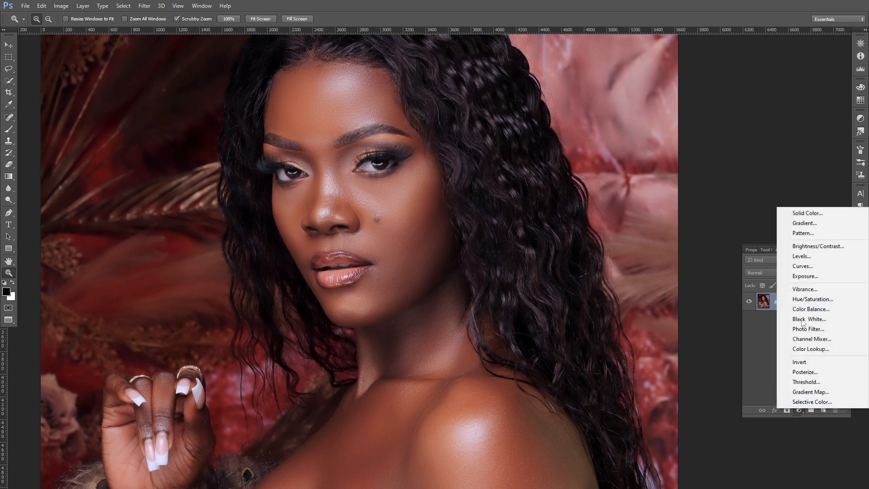
click(803, 266)
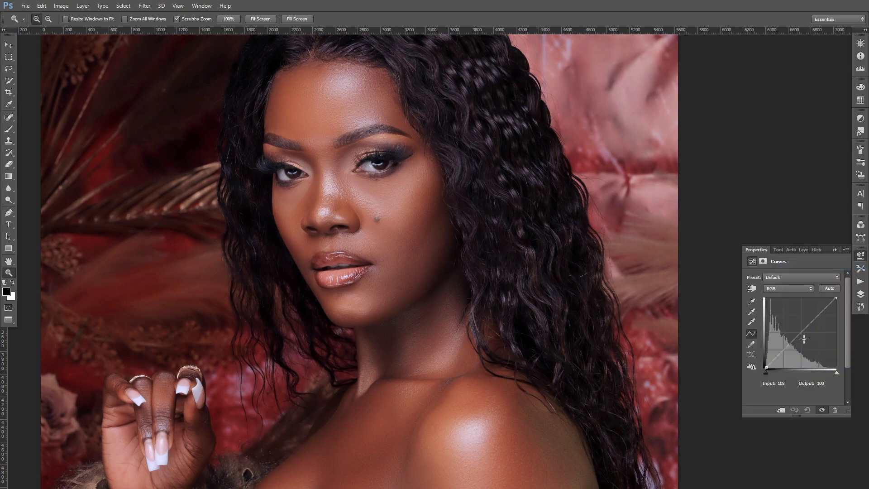
drag(788, 347, 795, 349)
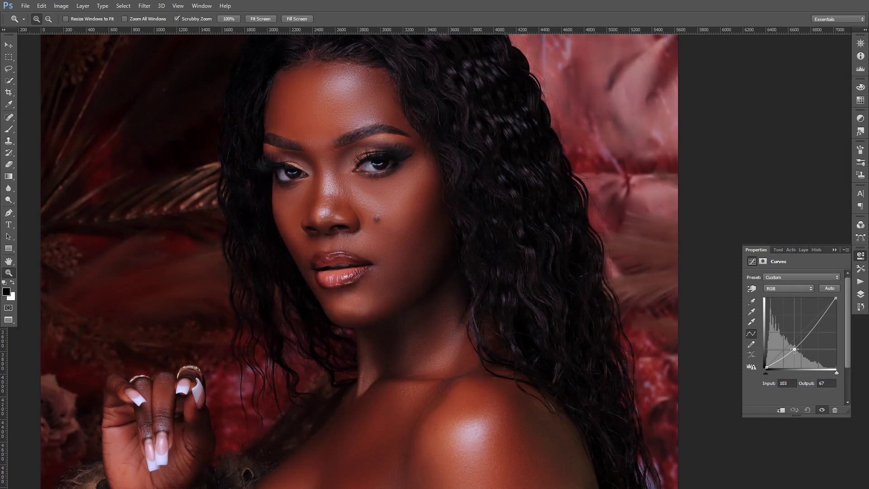
click(804, 250)
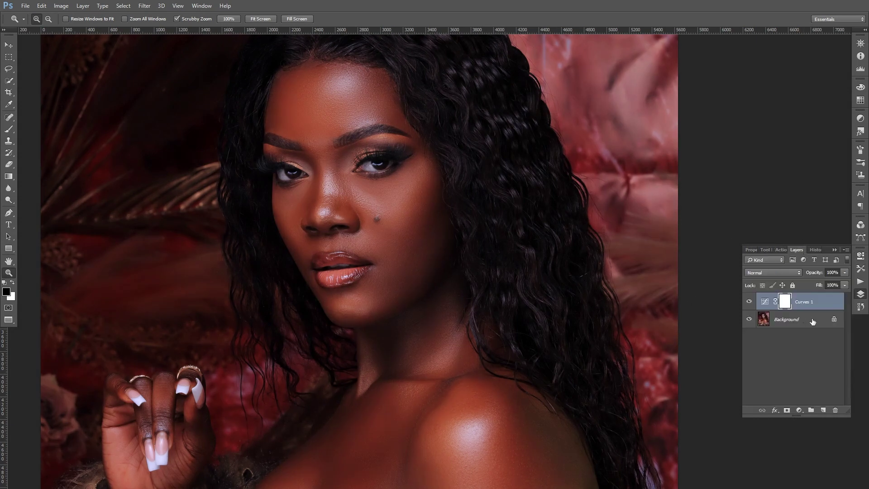
Add a second Curves layer with its RGB curve raised to input 167, output 196
click(799, 410)
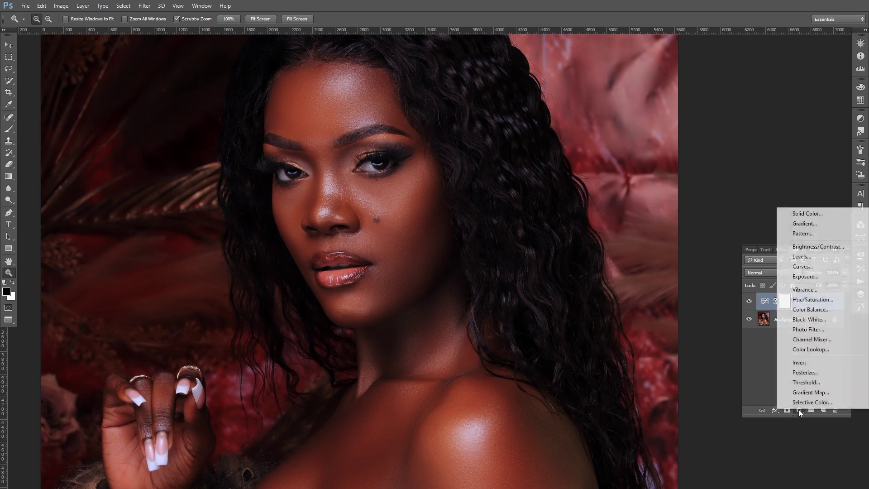
click(808, 268)
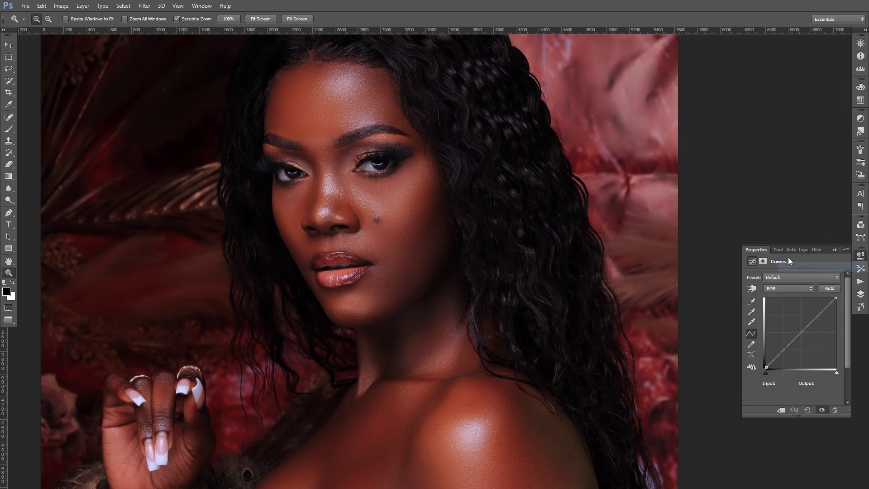
drag(817, 315, 812, 313)
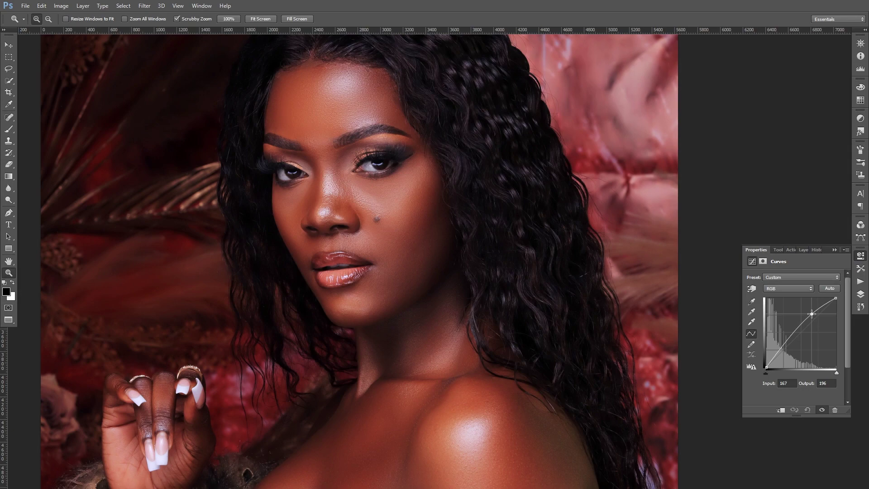
click(803, 249)
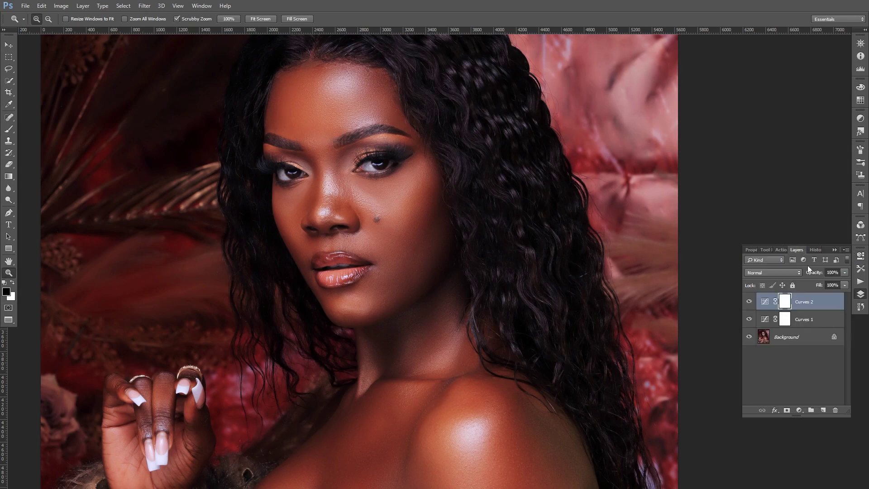
Hide Curves 2 and rename Curves 1 to 'mid tones'
click(749, 301)
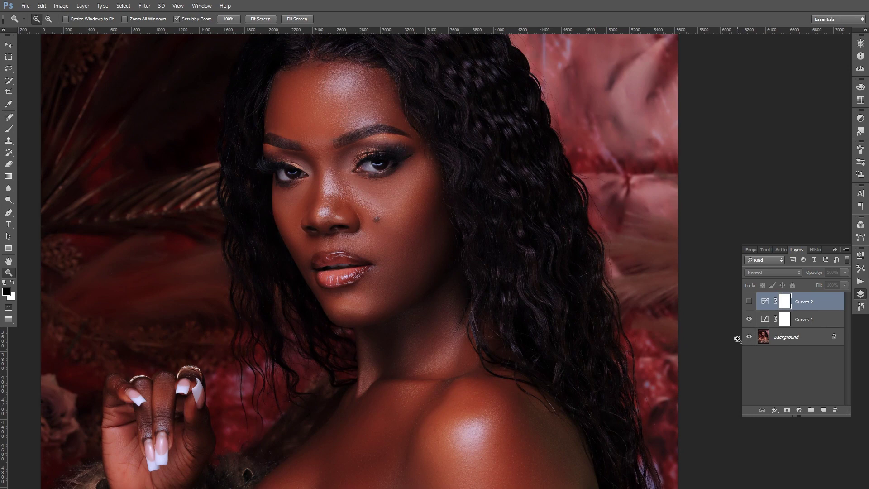
double_click(805, 320)
text(mi)
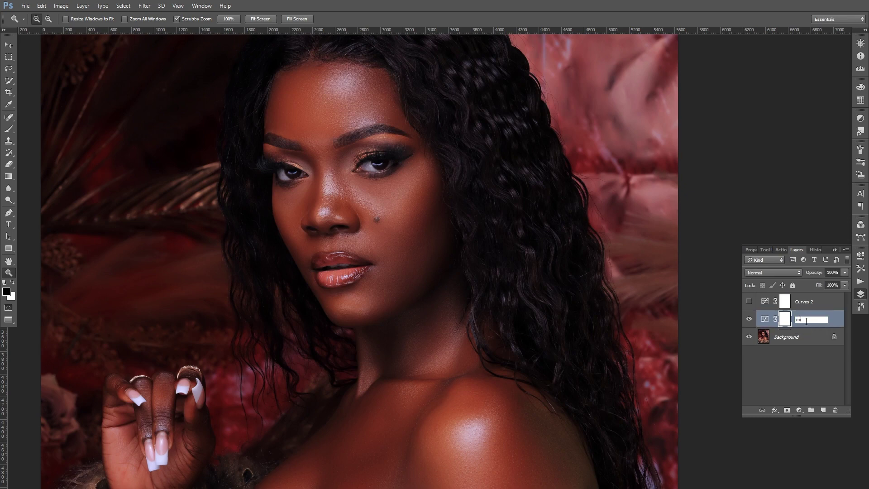
text(d tones)
click(833, 325)
Rename Curves 2 to 'highlights' and select the mid tones layer
double_click(807, 302)
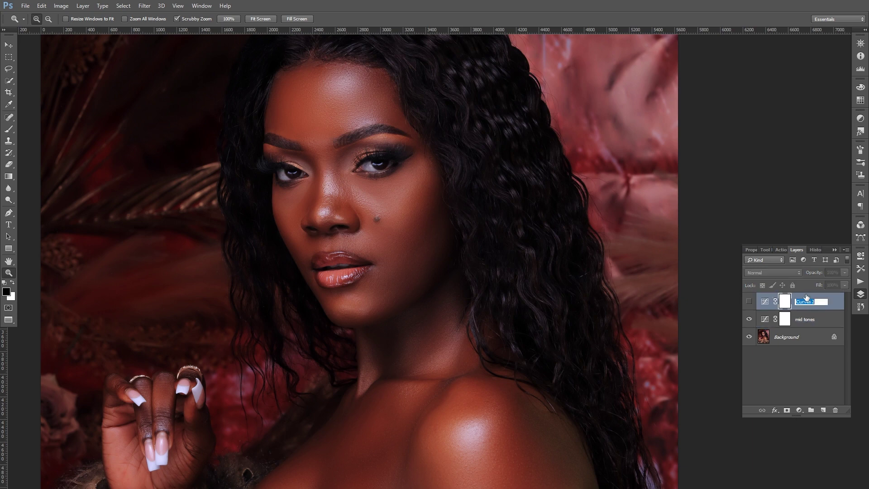
text(highlights)
key(Return)
click(769, 320)
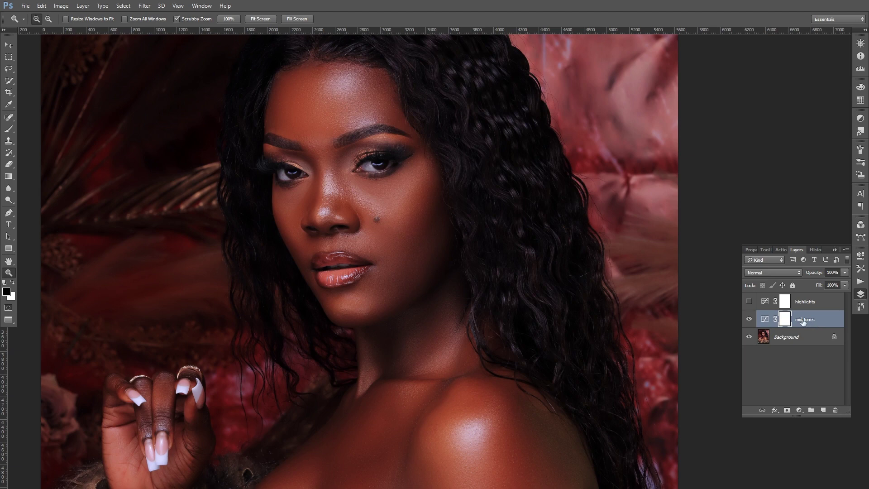
In the mid tones layer's blending options, split the Underlying Layer black slider to 29/97
click(830, 321)
double_click(830, 321)
drag(458, 85, 637, 78)
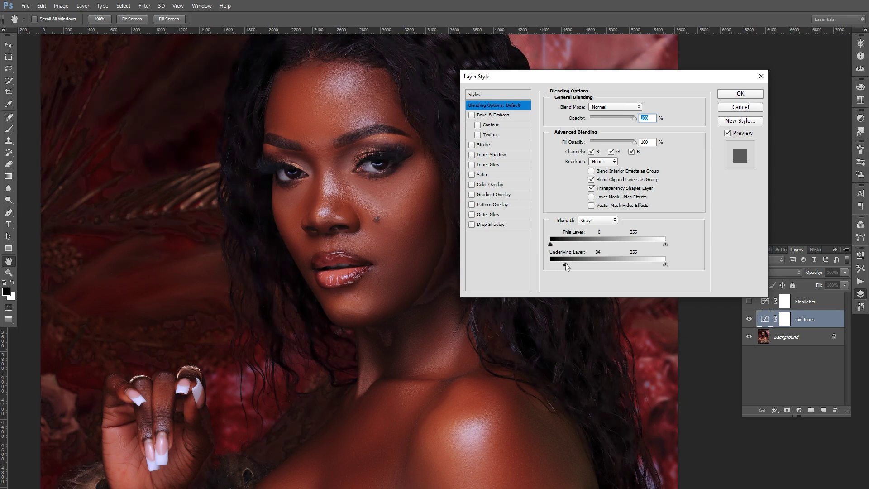
drag(559, 264, 567, 267)
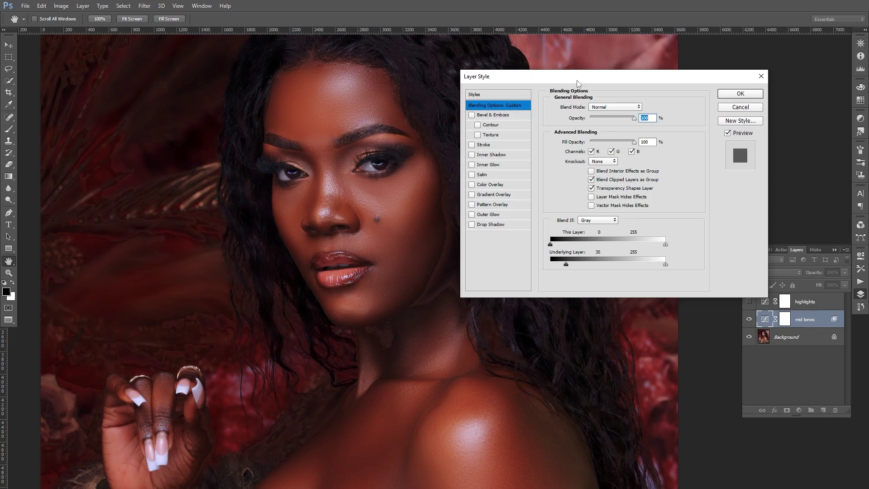
drag(577, 80, 610, 72)
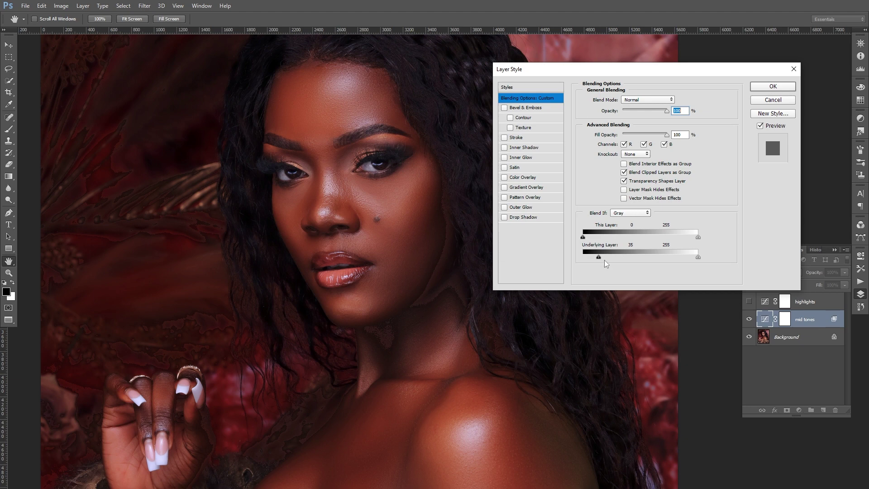
key(alt)
drag(600, 258, 627, 261)
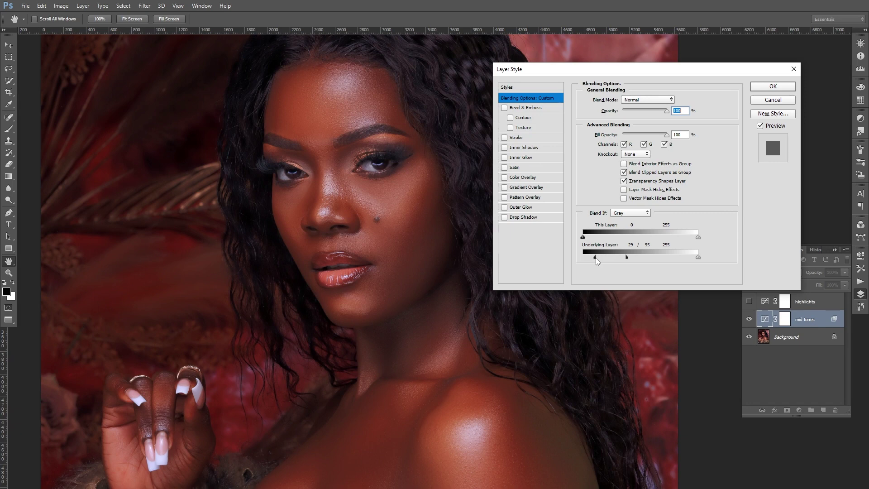
mouse_move(628, 258)
mouse_down()
mouse_move(616, 258)
mouse_move(627, 258)
mouse_up()
Confirm the mid tones blending, show the highlights layer and open its blending options
click(773, 87)
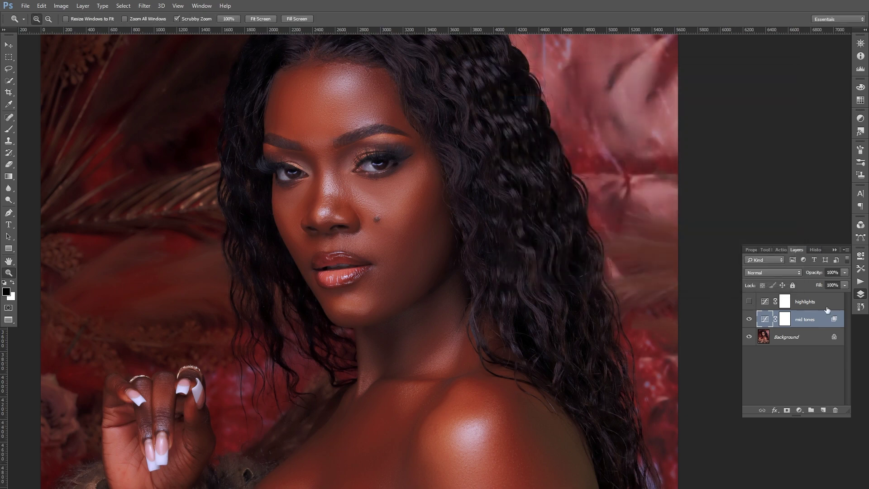
click(749, 302)
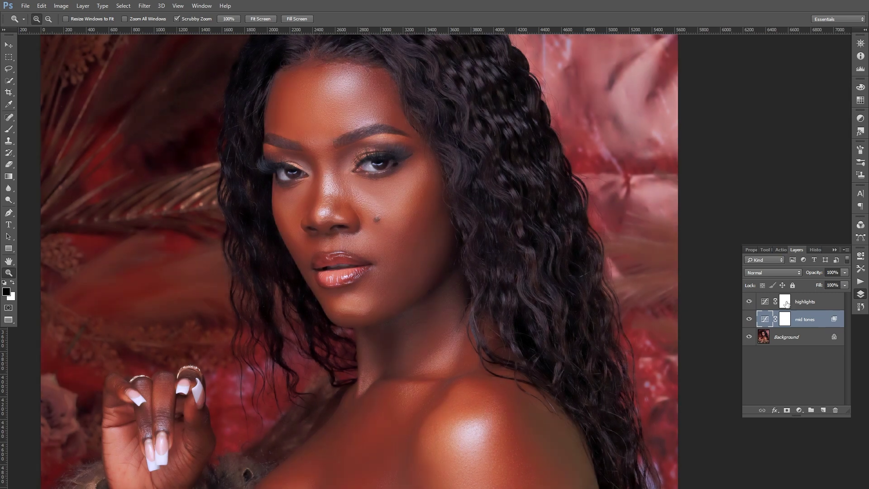
click(831, 304)
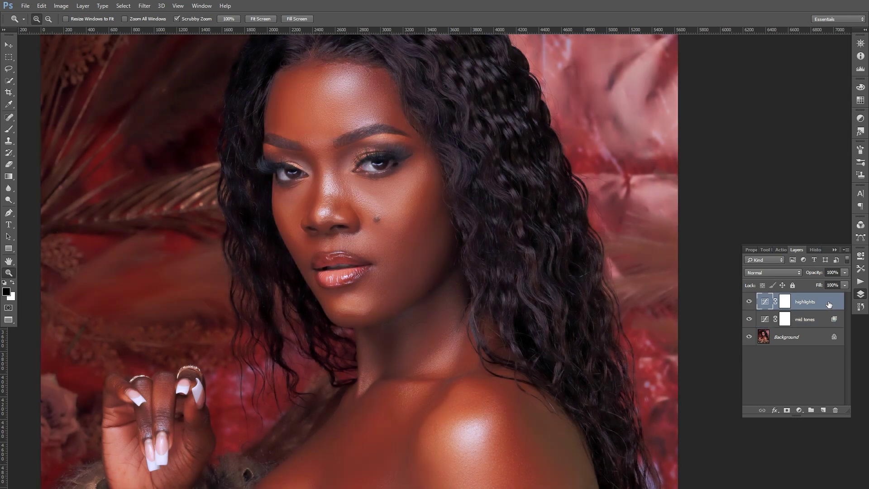
key(h)
double_click(830, 304)
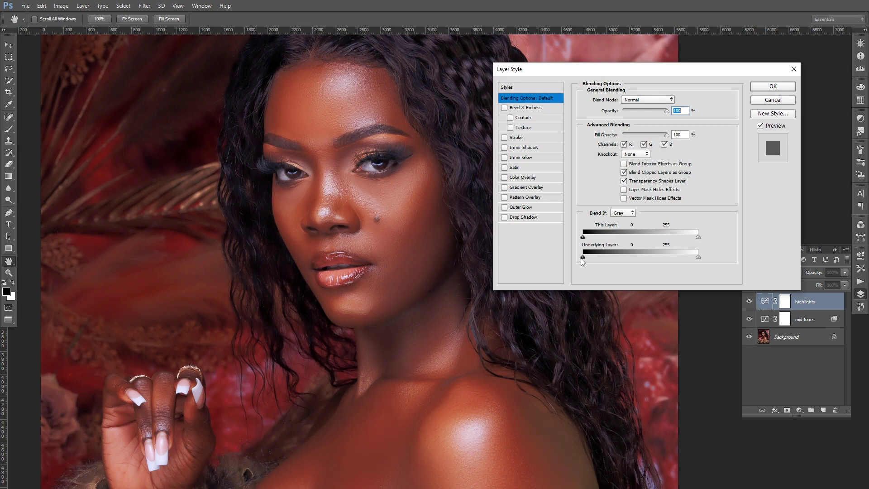
Set the highlights Underlying Layer black slider to 101 and split it to 101/139
drag(584, 258, 629, 261)
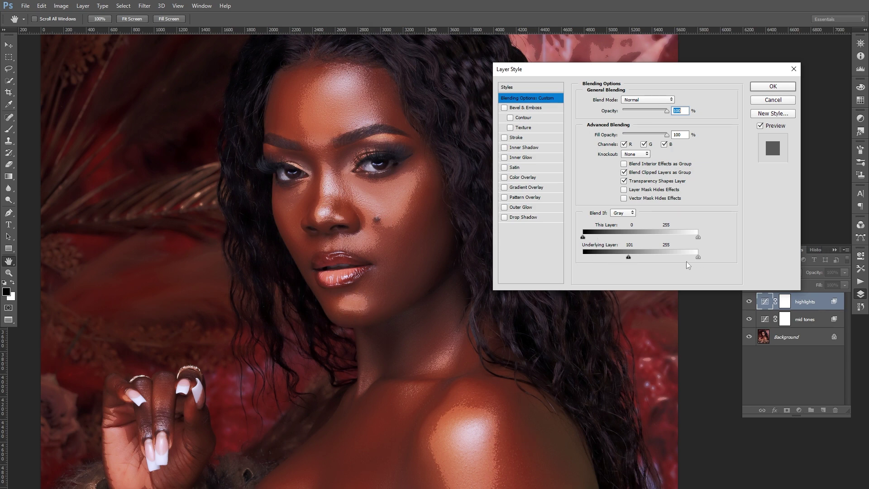
key(alt)
key(alt)
drag(629, 257, 643, 259)
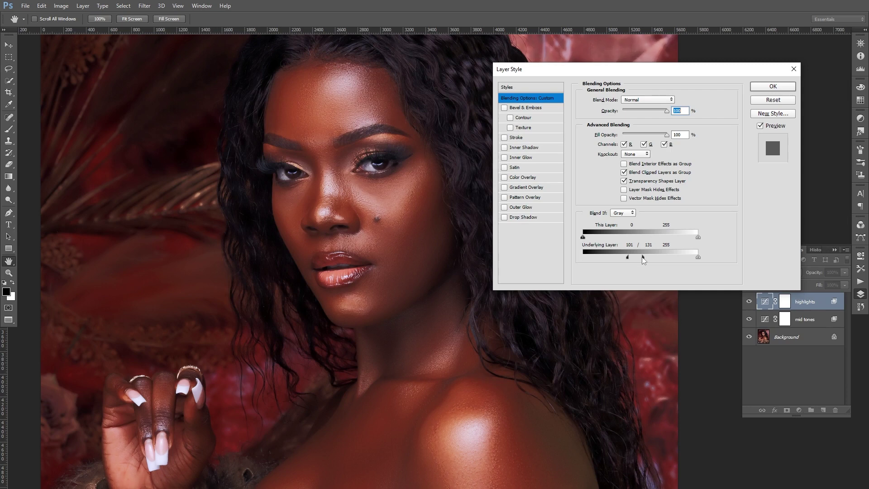
mouse_move(639, 259)
mouse_down()
mouse_move(657, 260)
mouse_move(620, 260)
mouse_move(646, 258)
mouse_up()
key(alt)
Confirm the highlights blending, group both Curves layers into Group 1, and toggle it to compare
click(771, 87)
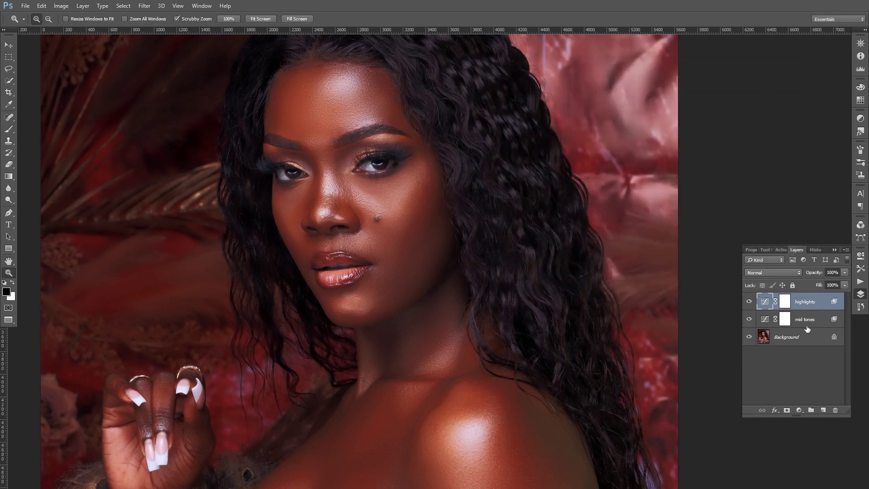
key(ctrl+j)
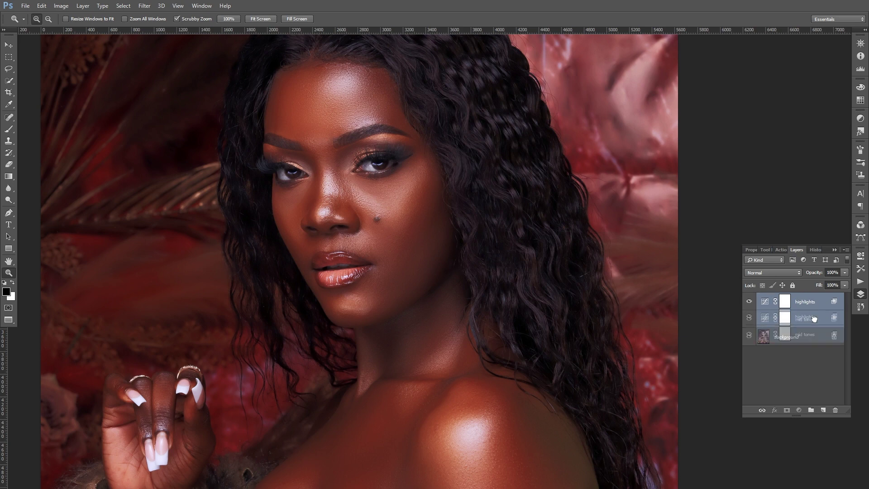
drag(814, 319, 812, 410)
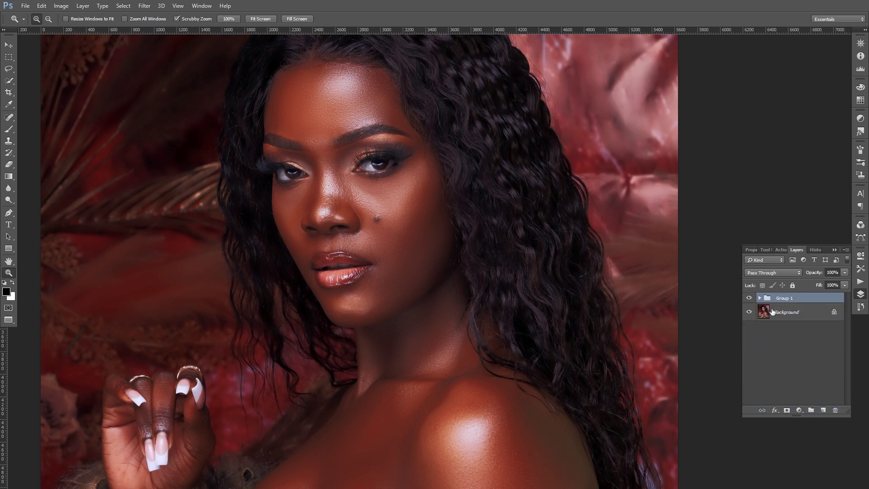
click(749, 299)
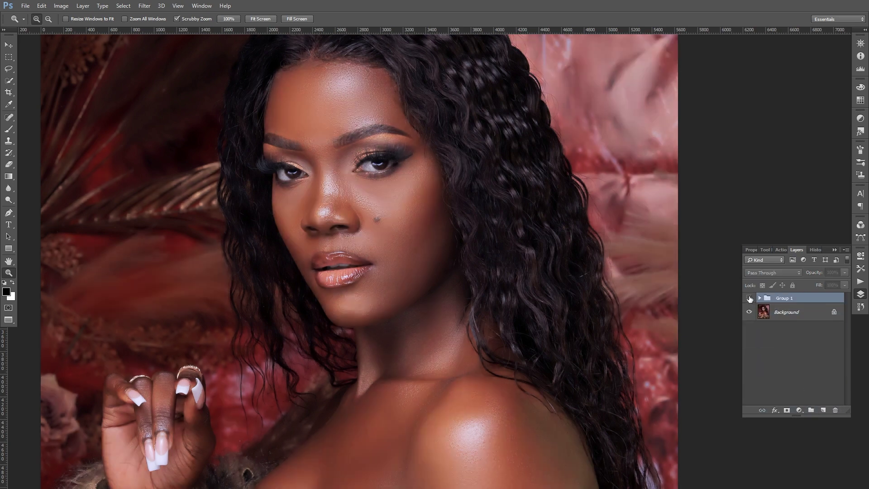
click(749, 298)
click(749, 298)
click(750, 298)
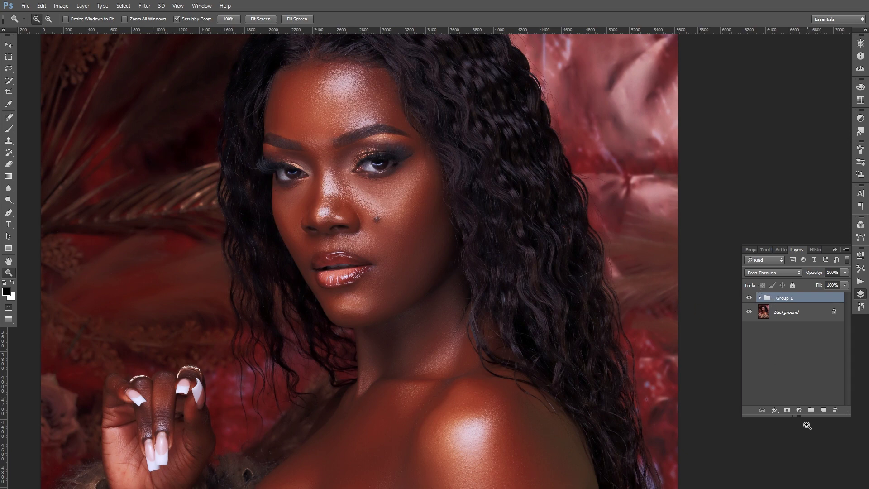
Rename Group 1 to 'skin tones' and add a white layer mask to it
double_click(791, 299)
text(skin tones)
click(814, 330)
click(805, 302)
click(786, 411)
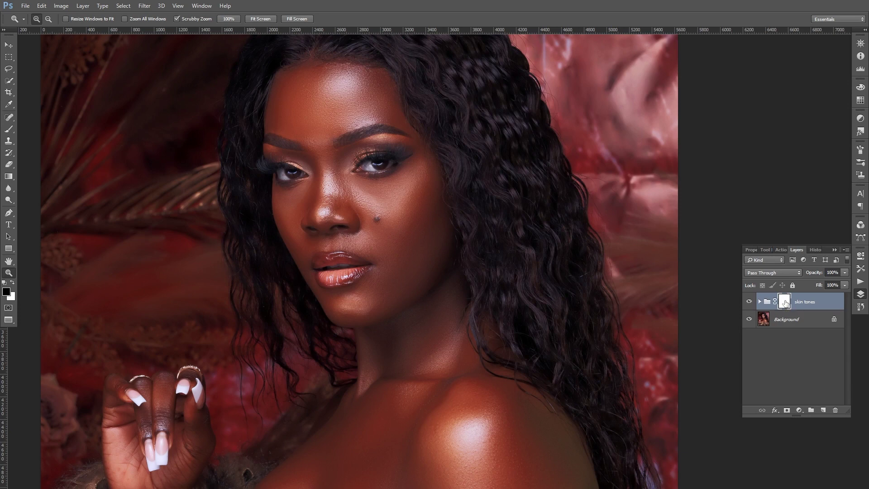
Invert the skin tones mask to black and switch to the Brush tool
key(ctrl+i)
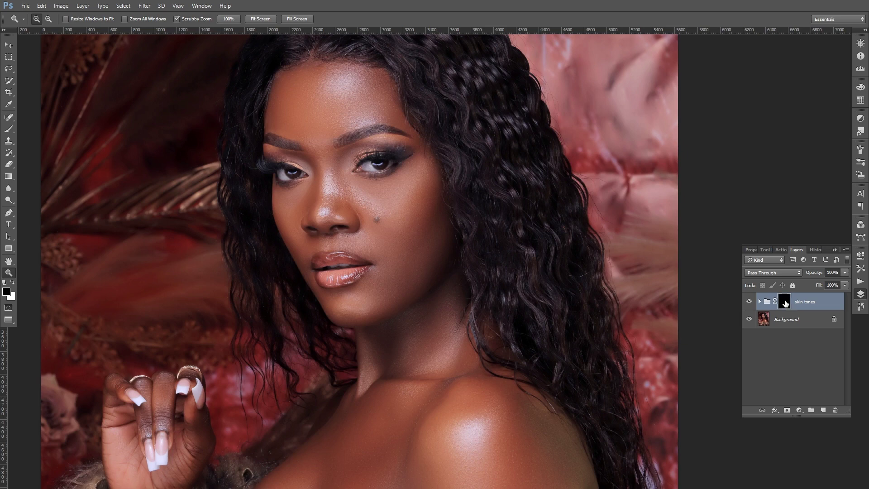
click(8, 130)
drag(182, 83, 229, 37)
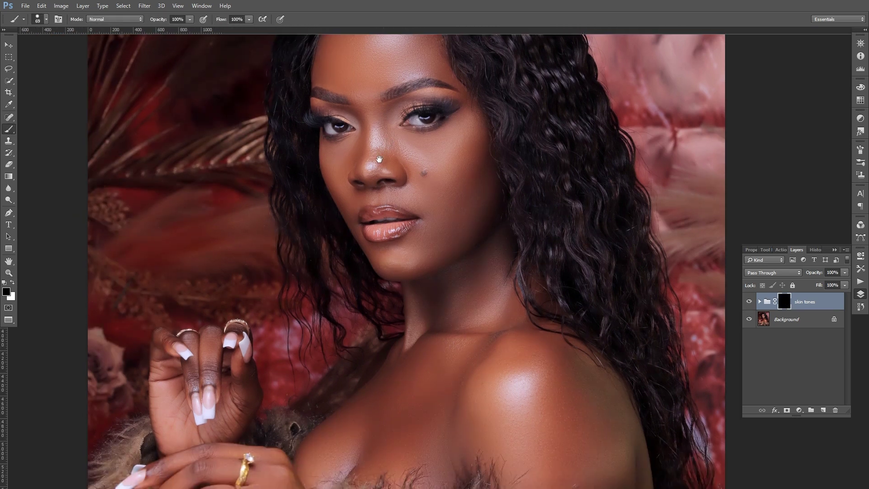
drag(333, 143, 336, 210)
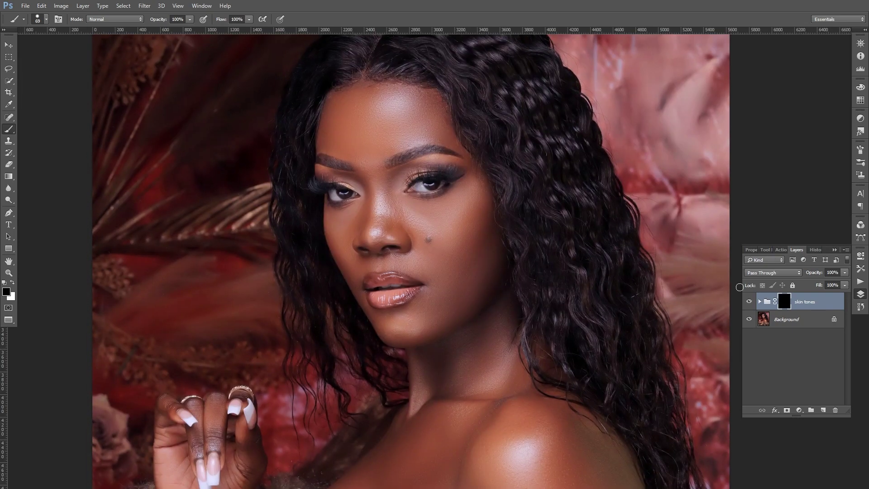
Set the brush to 0% hardness and a size of 1512 px
right_click(356, 168)
click(459, 189)
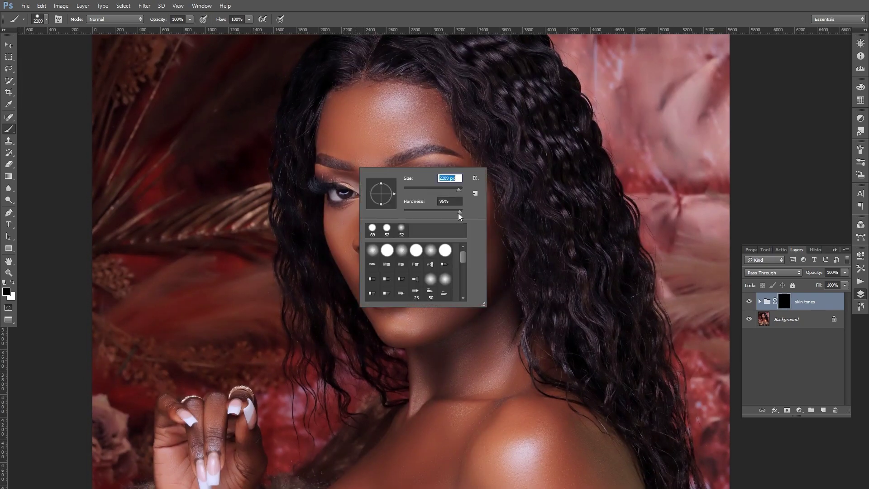
drag(459, 211, 404, 211)
click(460, 189)
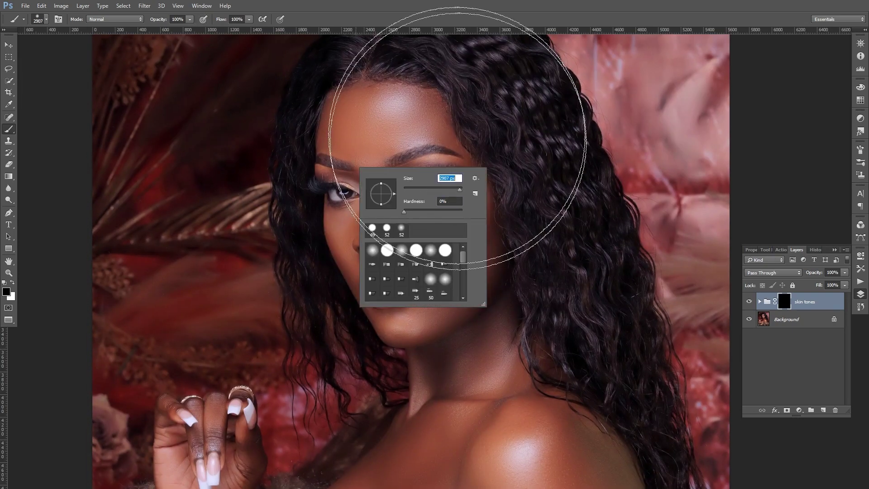
click(458, 189)
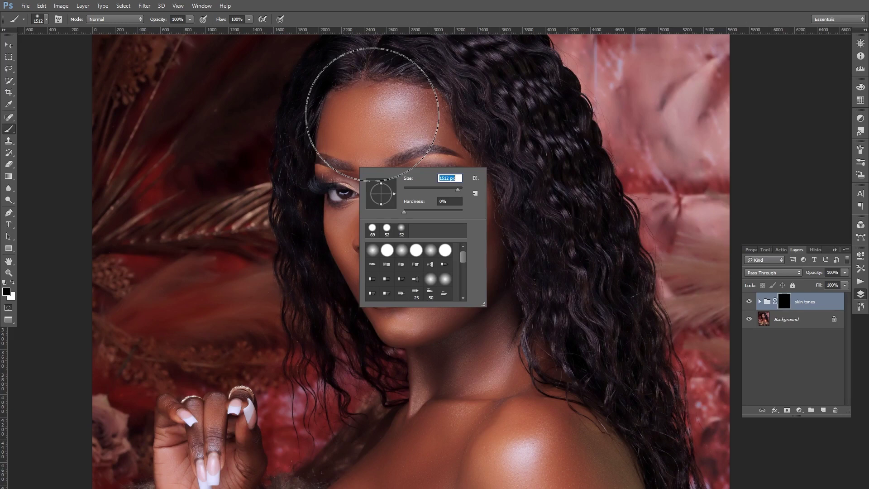
Paint white on the mask over forehead, cheeks, nose and shoulder, then fit the portrait on screen
key(Escape)
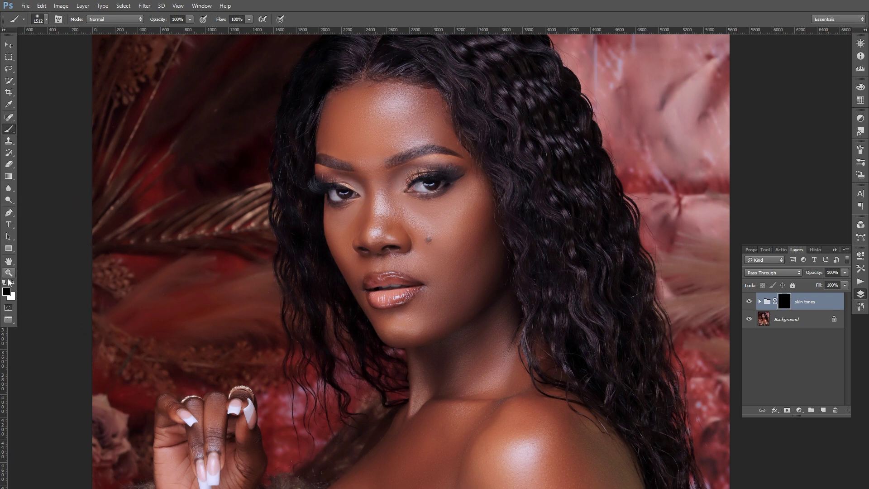
click(12, 284)
click(364, 113)
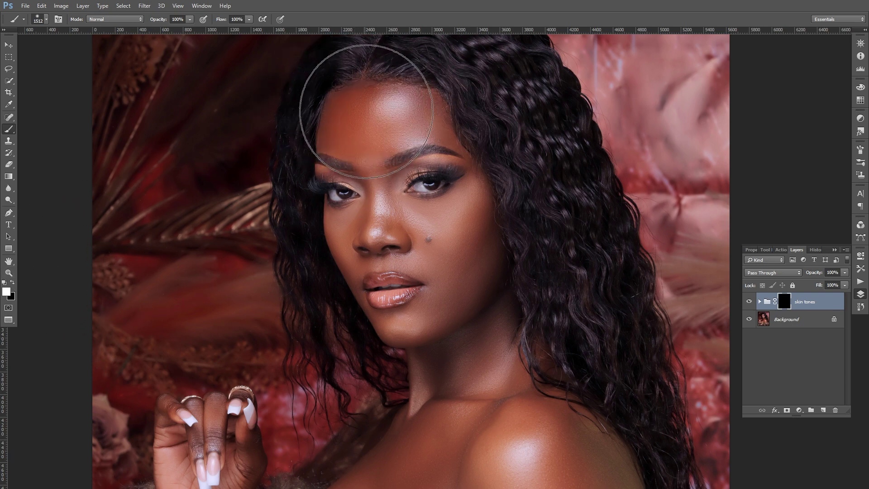
mouse_move(407, 98)
mouse_down()
mouse_move(430, 106)
mouse_move(385, 98)
mouse_move(478, 284)
mouse_move(474, 233)
mouse_move(445, 302)
mouse_move(431, 284)
mouse_move(406, 171)
mouse_move(394, 251)
mouse_move(367, 164)
mouse_move(383, 212)
mouse_move(438, 182)
mouse_move(423, 226)
mouse_move(450, 370)
mouse_move(456, 97)
mouse_move(456, 194)
mouse_move(520, 272)
mouse_move(550, 239)
mouse_move(576, 247)
mouse_move(590, 219)
mouse_move(569, 197)
mouse_move(443, 195)
mouse_move(346, 257)
mouse_move(351, 243)
mouse_move(287, 294)
mouse_move(222, 243)
mouse_move(173, 256)
mouse_move(169, 280)
mouse_move(271, 309)
mouse_move(197, 135)
mouse_move(218, 191)
mouse_move(202, 172)
mouse_move(333, 290)
mouse_up()
drag(526, 140, 498, 227)
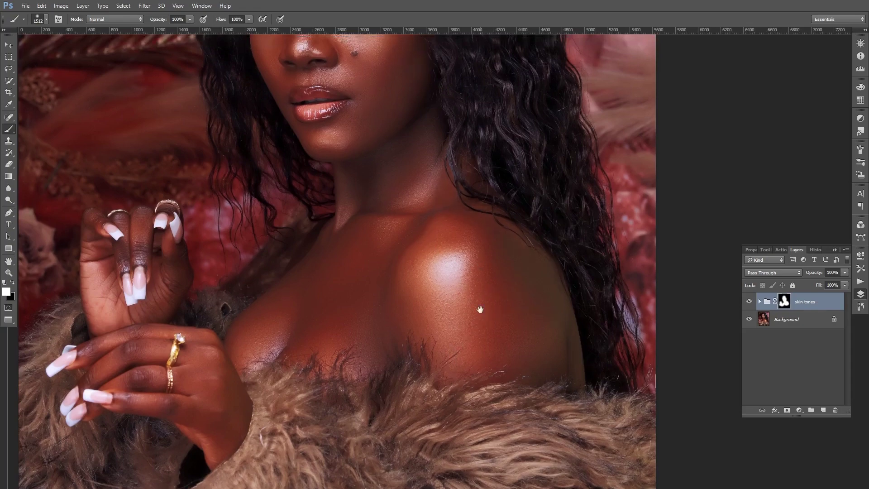
drag(453, 91, 403, 201)
drag(343, 52, 369, 204)
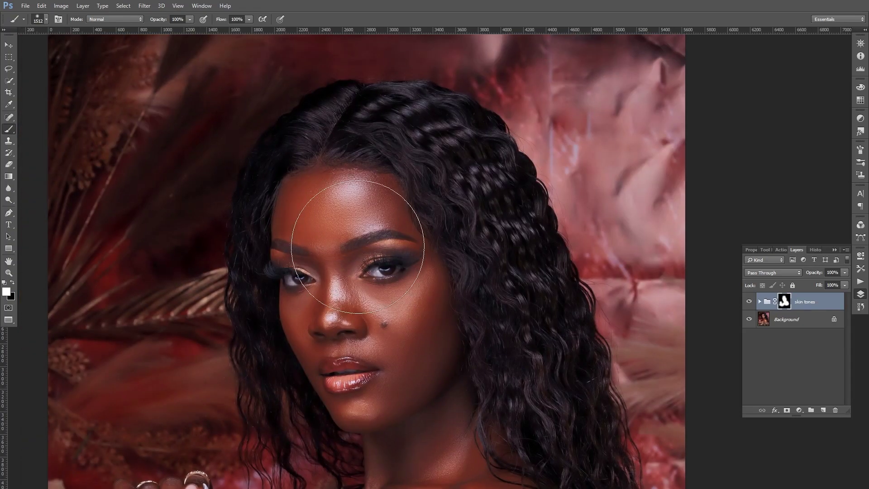
drag(411, 276, 402, 189)
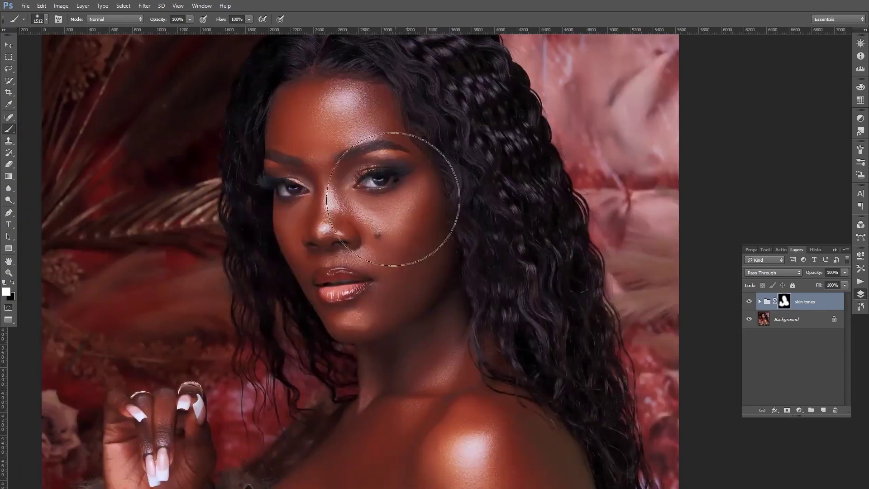
key(ctrl+minus)
key(ctrl+minus)
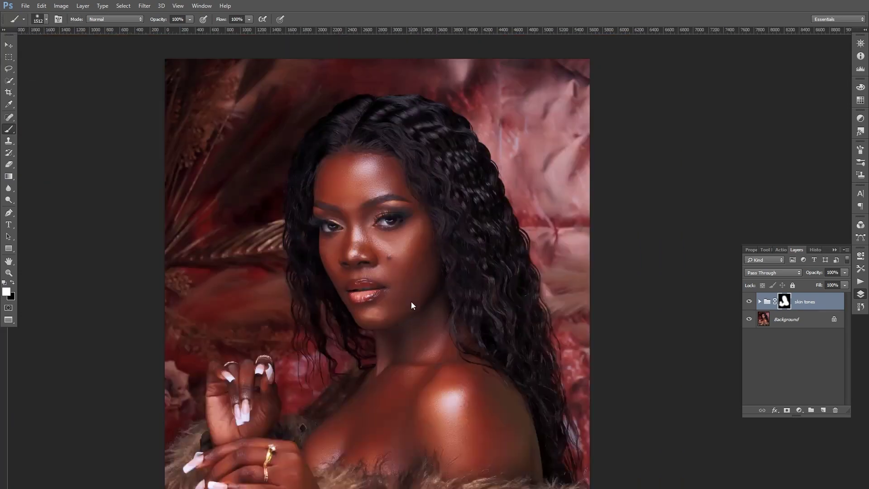
click(9, 273)
drag(375, 295, 571, 294)
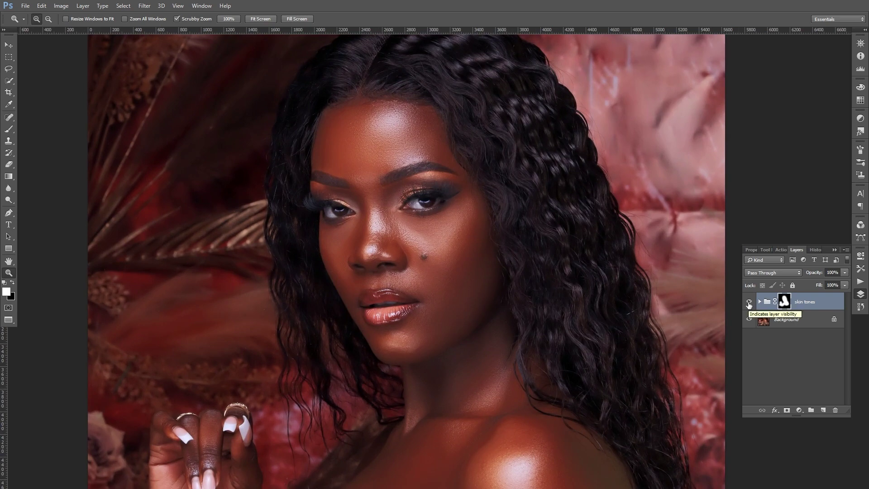
click(749, 302)
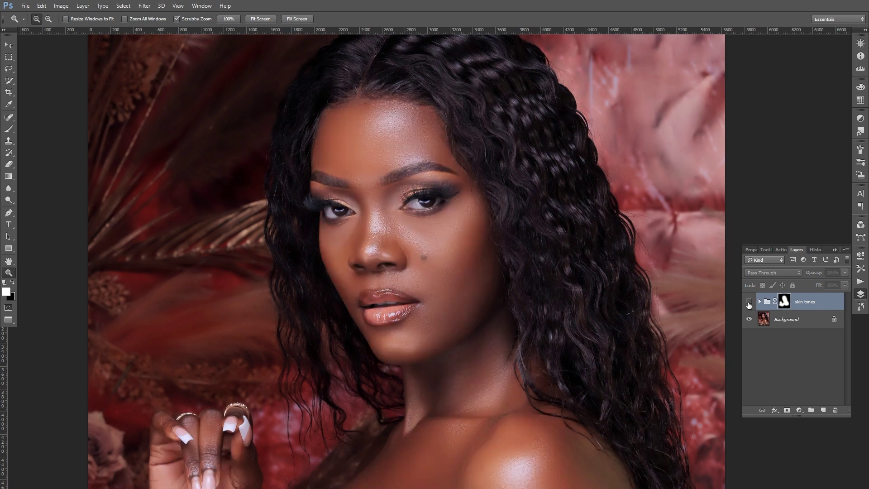
click(748, 302)
click(748, 302)
click(749, 303)
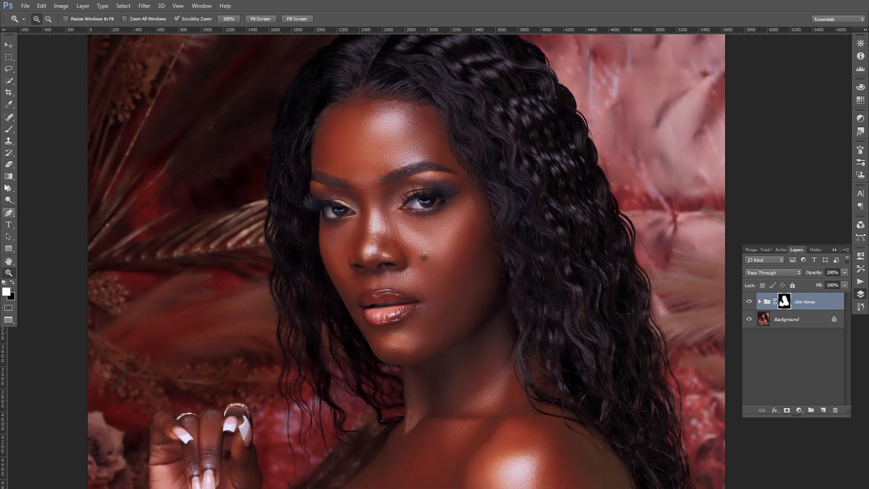
With the Brush tool active, switch the foreground painting colour to black
click(8, 130)
right_click(413, 197)
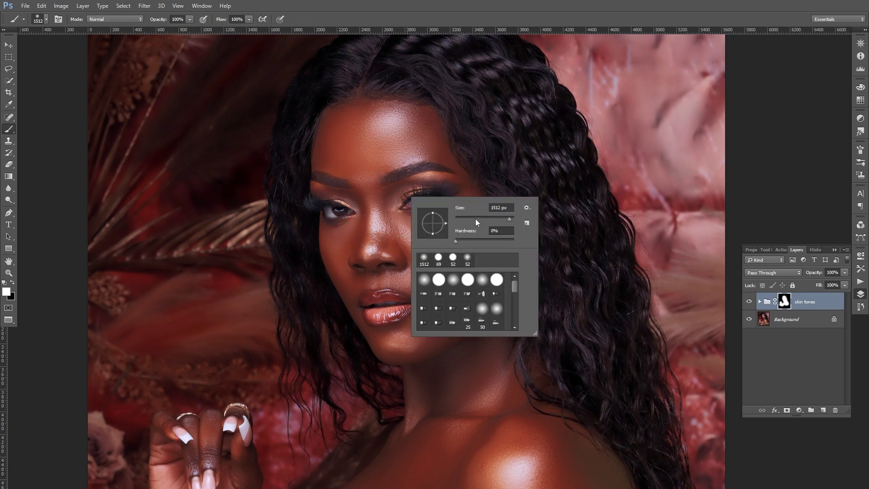
click(14, 278)
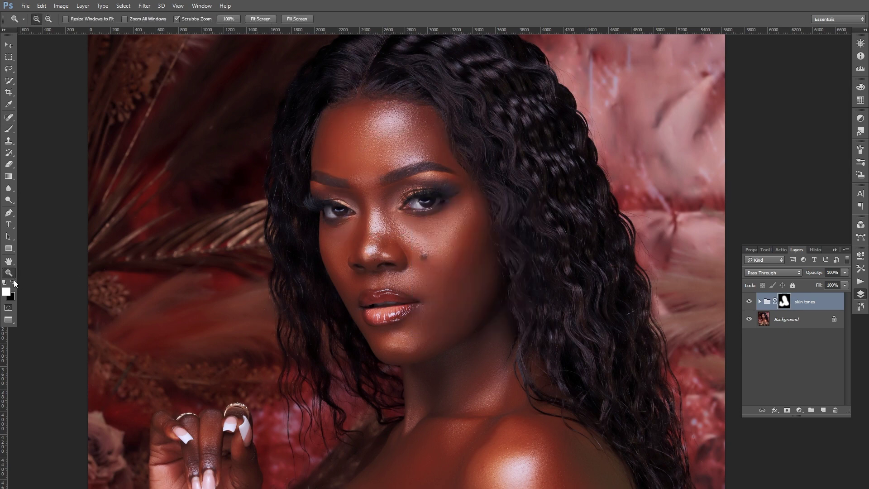
click(14, 282)
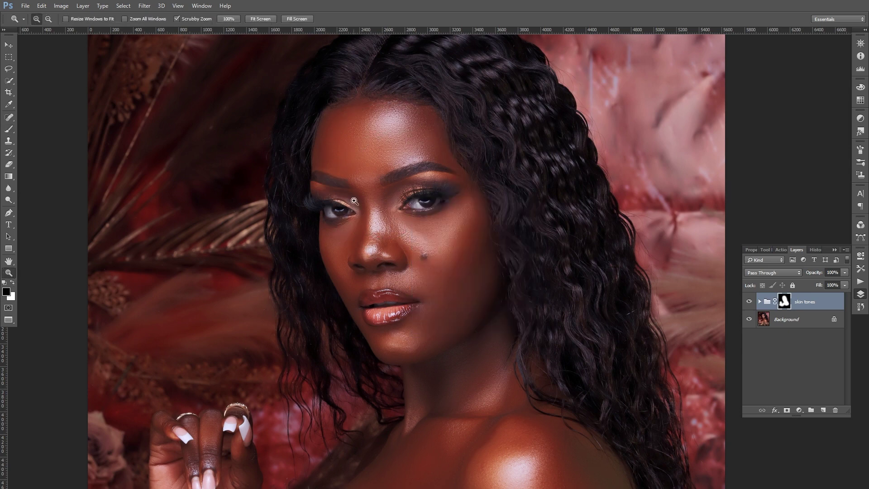
Shrink the soft brush to 167 px for refining the skin tones mask
click(8, 129)
right_click(412, 207)
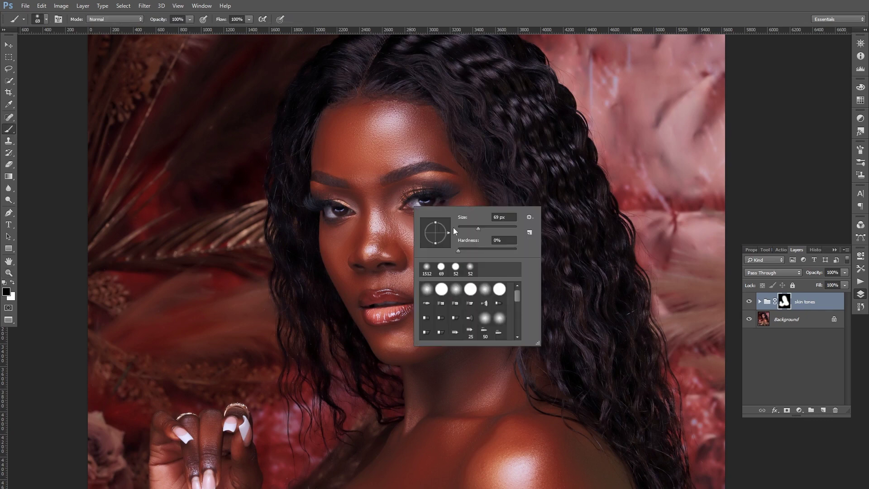
click(497, 229)
click(428, 202)
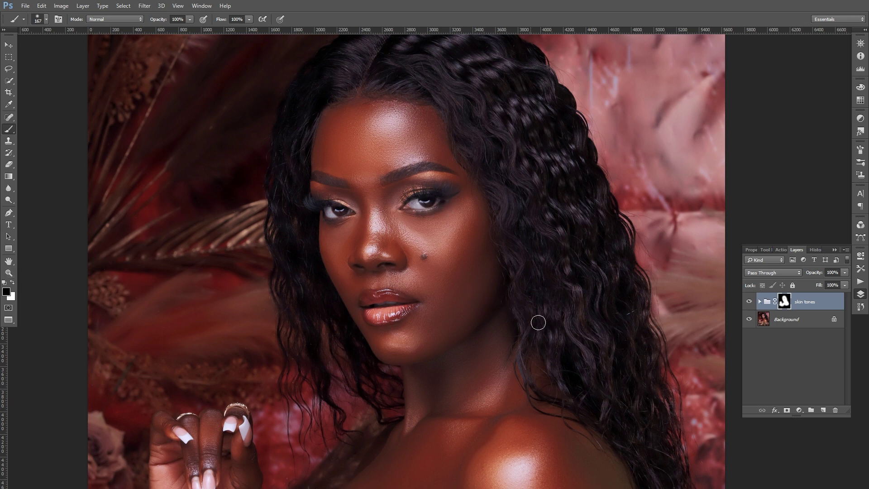
key(z)
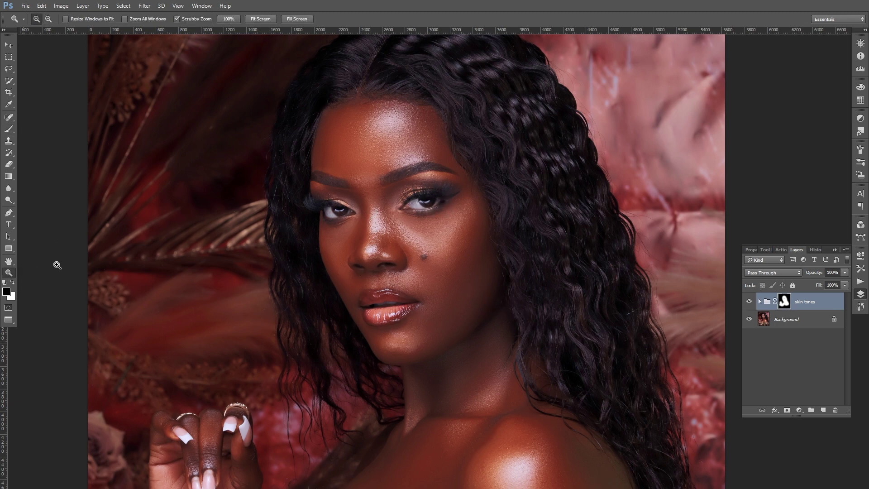